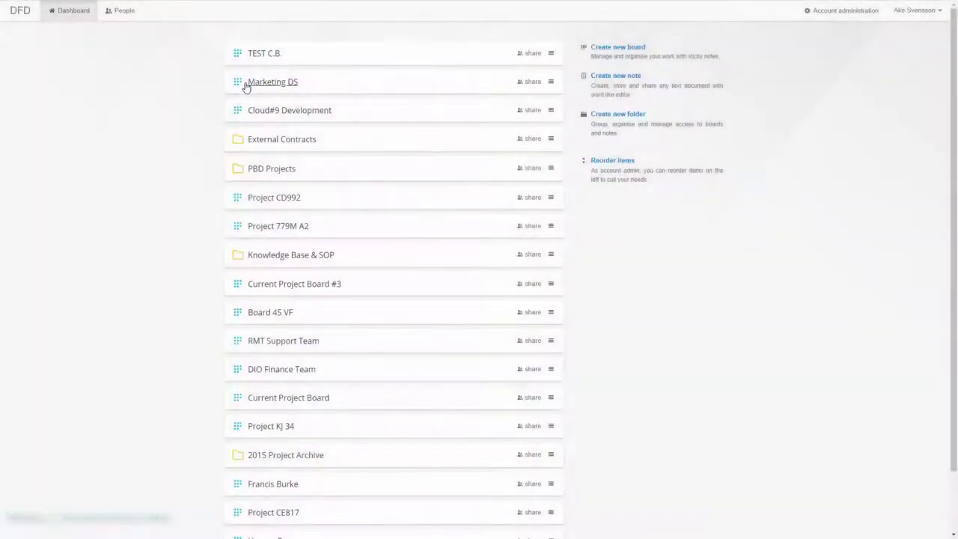
Step: Open Marketing DS, expand Scheduled work, toggle Monitoring back closed, and expand the content swimlane
left_click(270, 82)
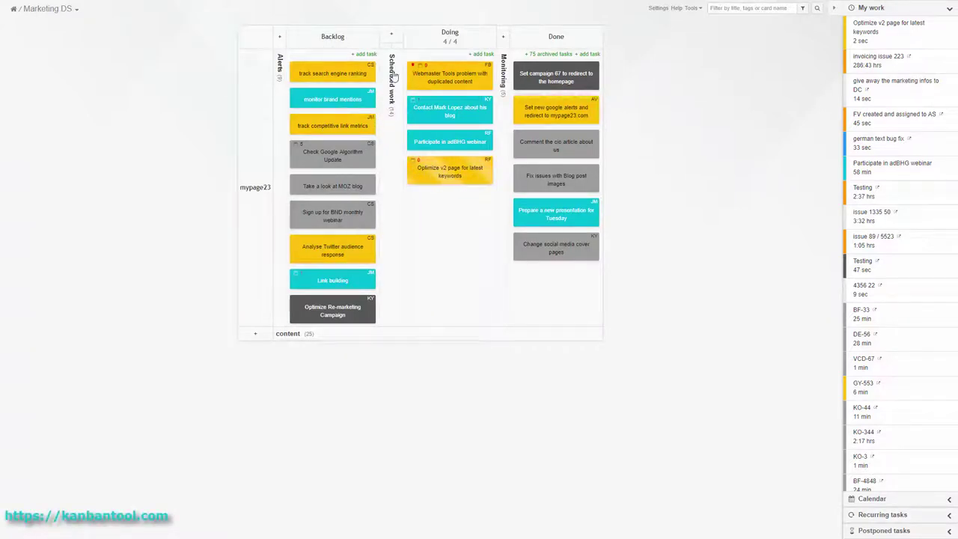
left_click(388, 35)
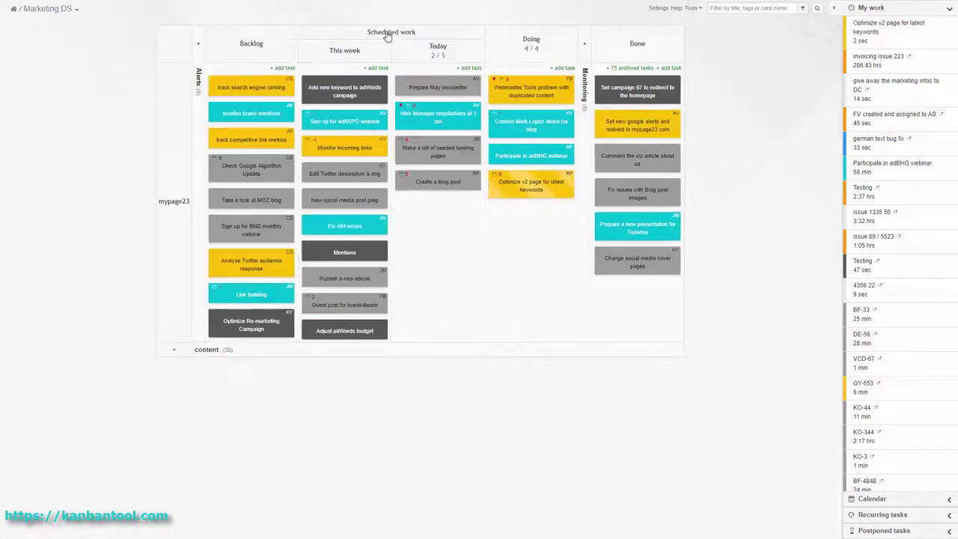
left_click(583, 47)
left_click(596, 45)
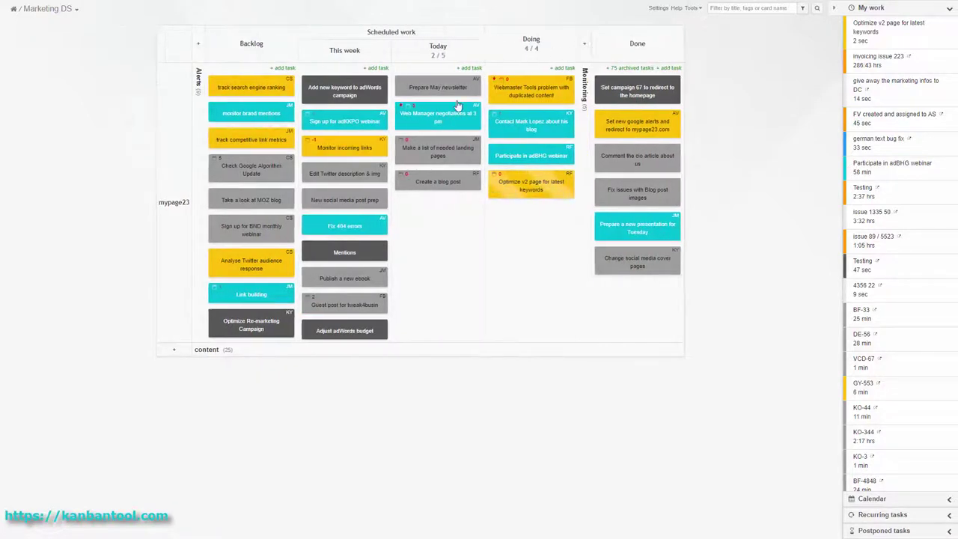
left_click(327, 356)
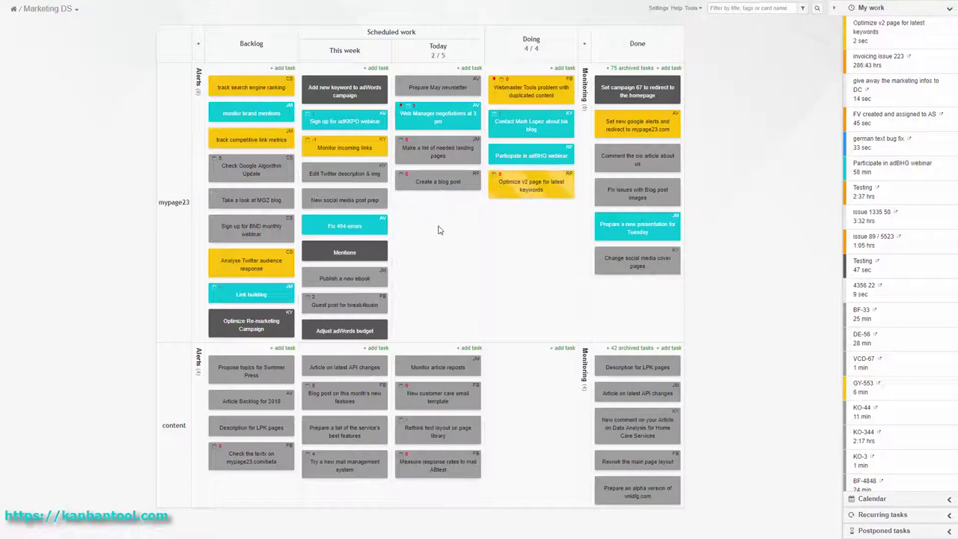
Step: Collapse Scheduled work, Doing and Done, then re-expand them with This week, Today and Alerts
left_click(396, 36)
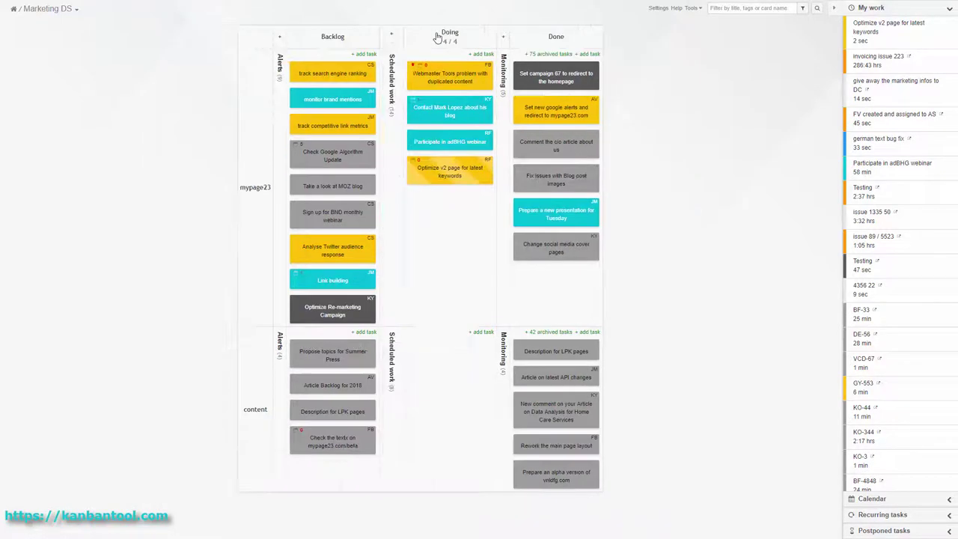
left_click(446, 36)
left_click(499, 34)
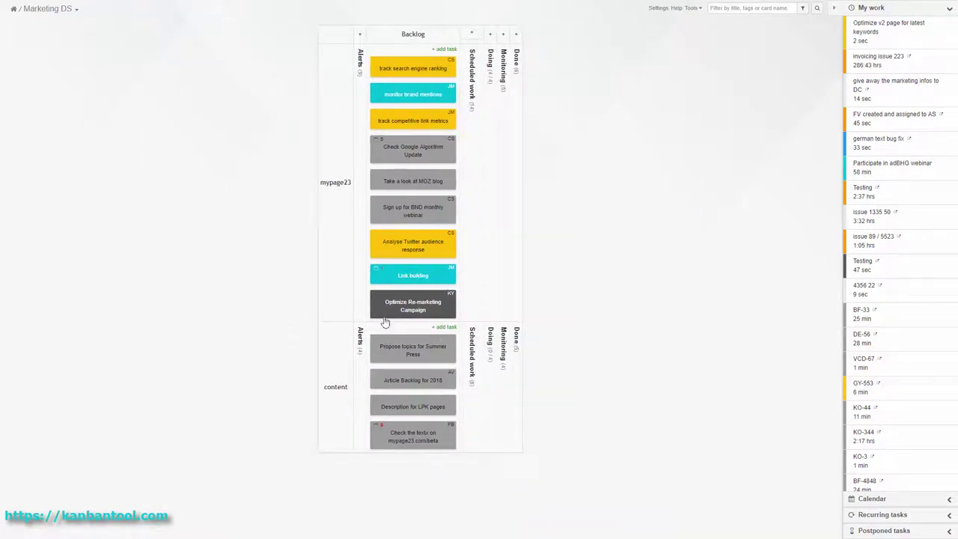
left_click(471, 43)
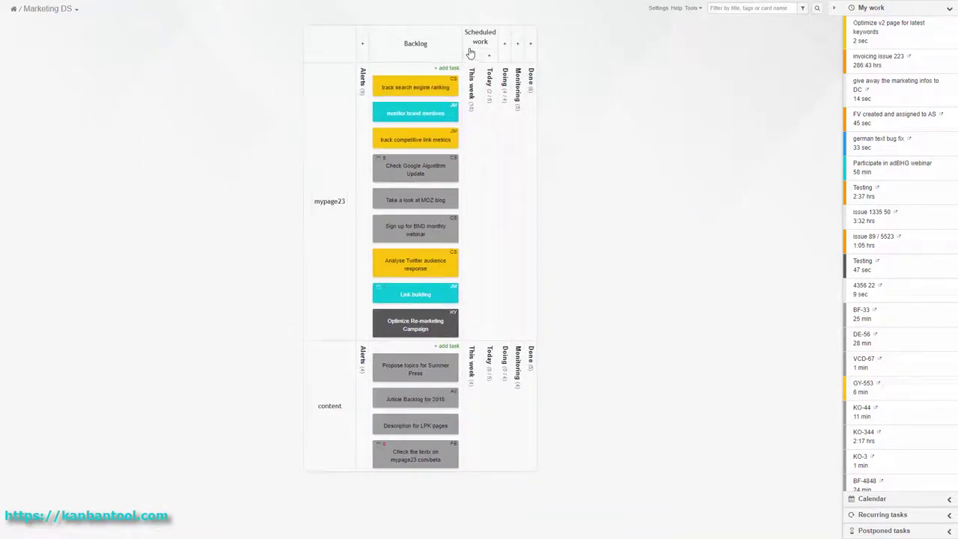
left_click(475, 57)
left_click(520, 53)
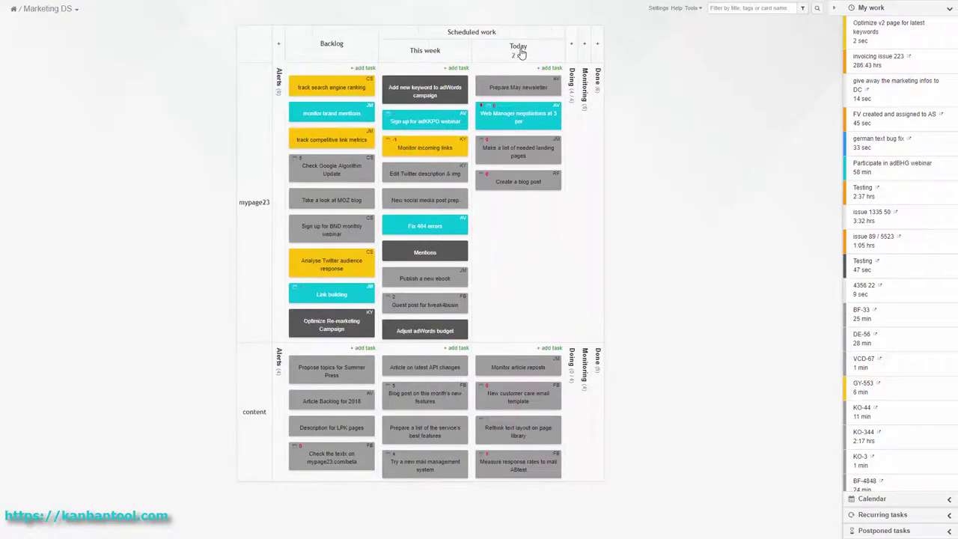
left_click(573, 62)
left_click(635, 86)
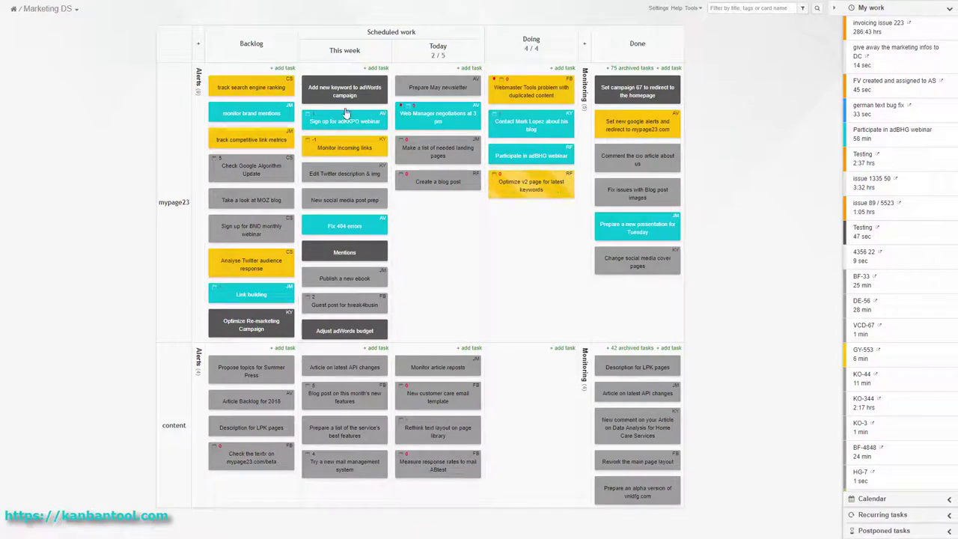
left_click(199, 96)
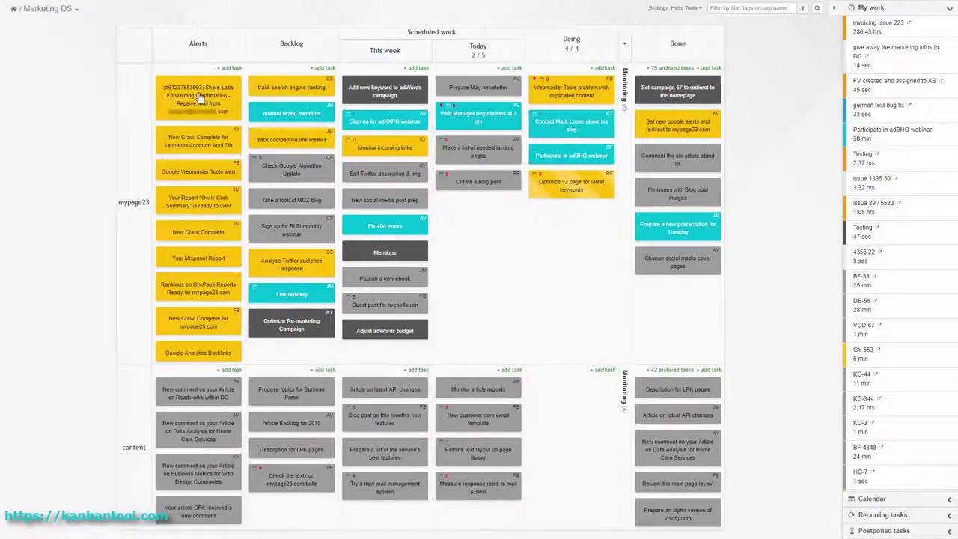
Step: Expand the collapsed Monitoring column strip to reveal its cards in both swimlanes
left_click(627, 88)
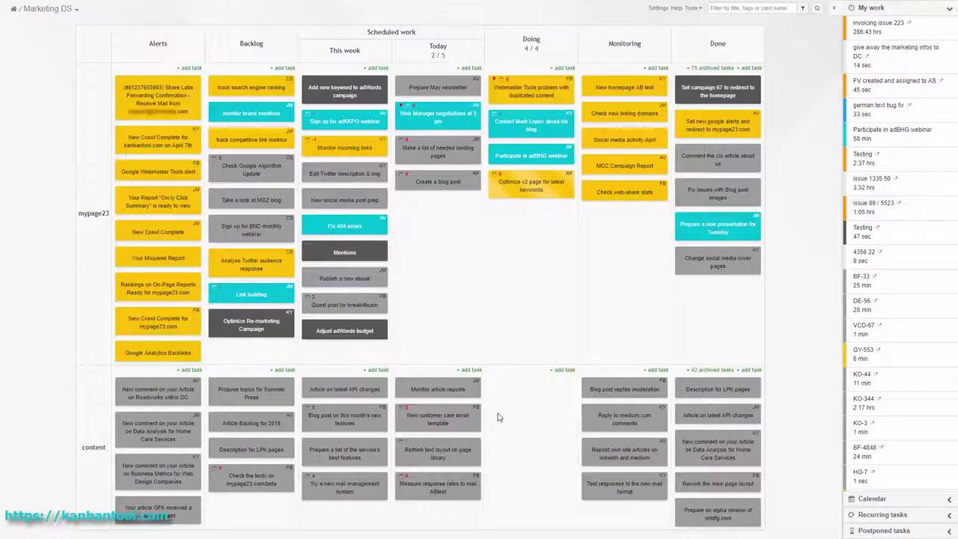
Step: Show the April 2018 task calendar, inspect its dates, and browse the recurring tasks list
left_click(871, 498)
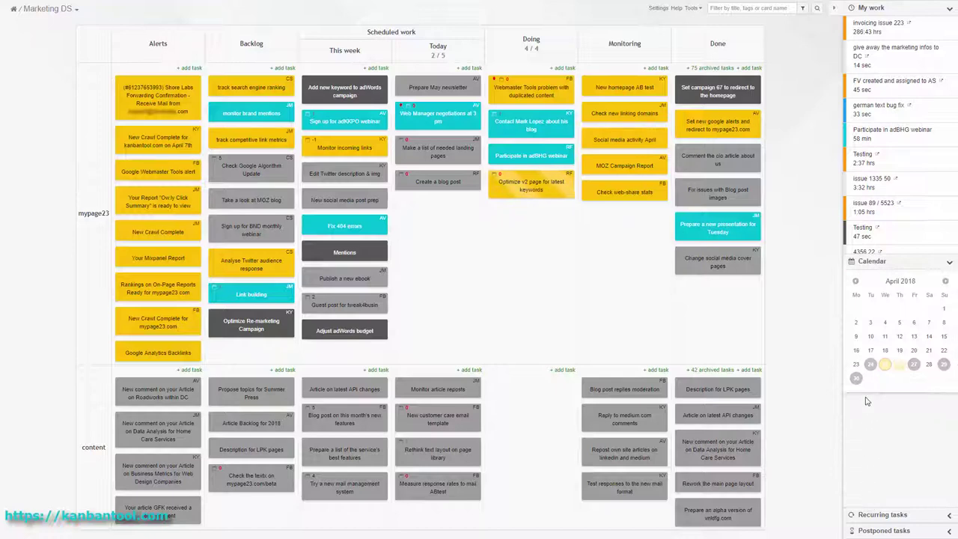
mouse_move(872, 370)
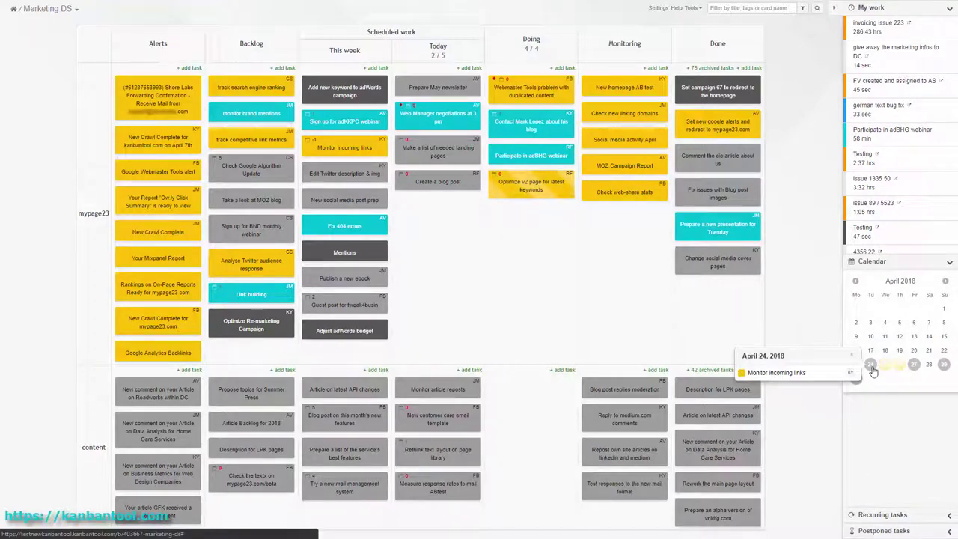
mouse_move(903, 372)
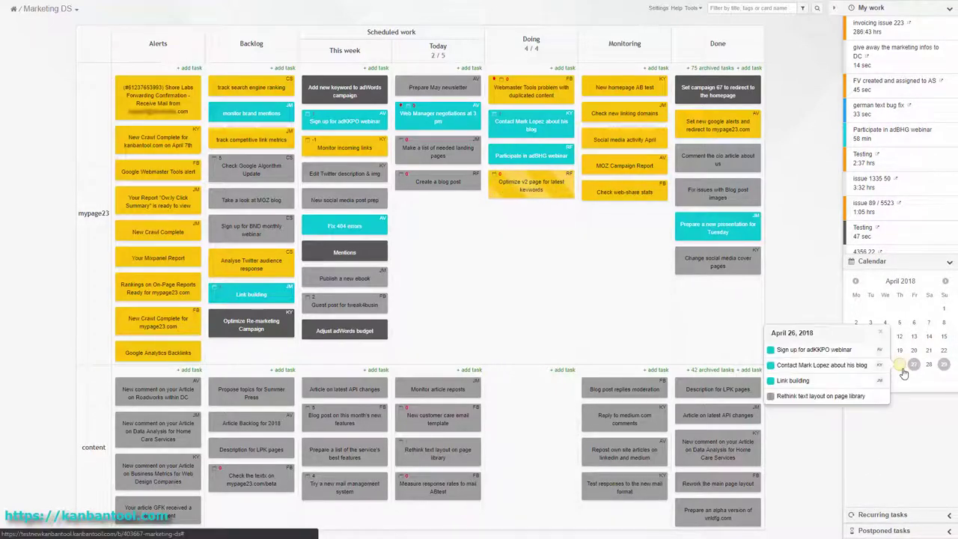
mouse_move(944, 364)
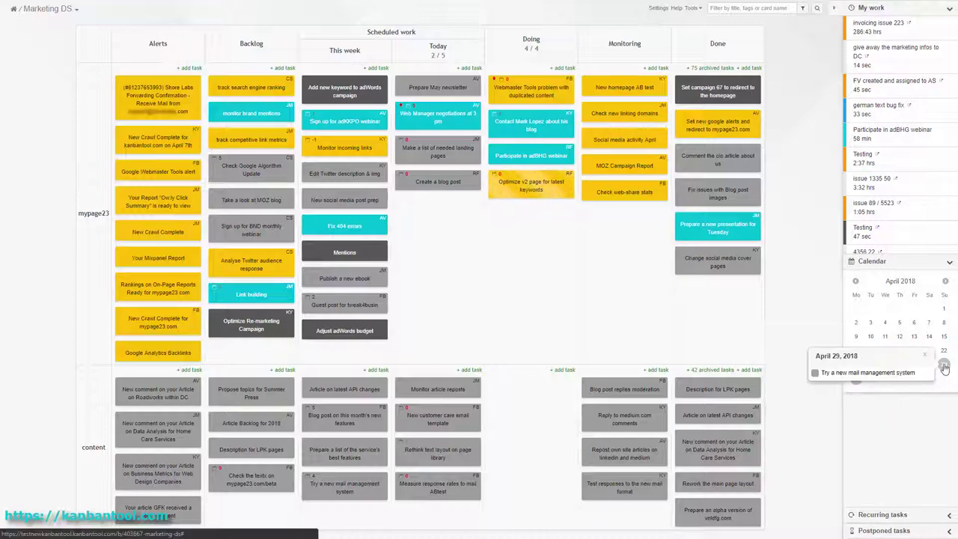
left_click(932, 514)
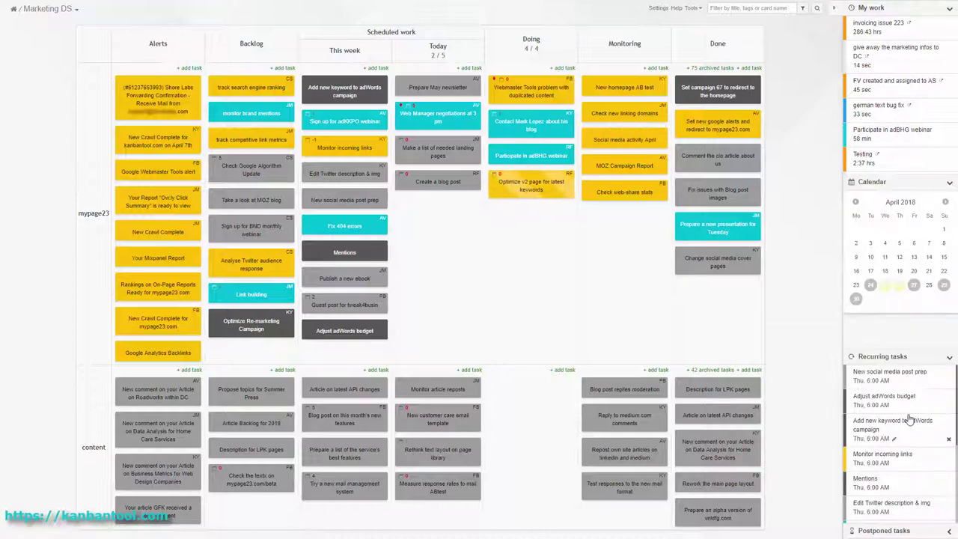
scroll(909, 419, "down", 2)
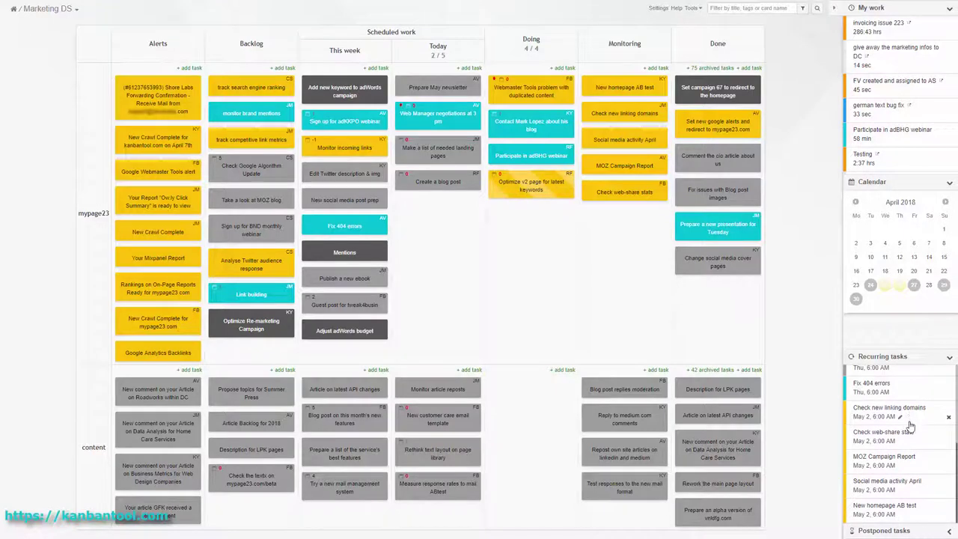
scroll(877, 463, "down", 3)
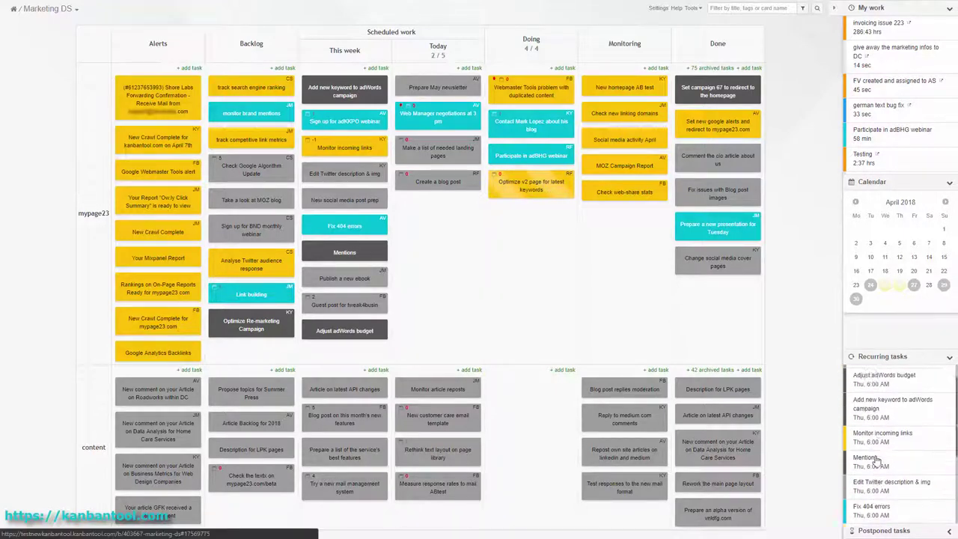
Step: List the postponed tasks and check the GFK article's Postpone until date without changing it
left_click(884, 530)
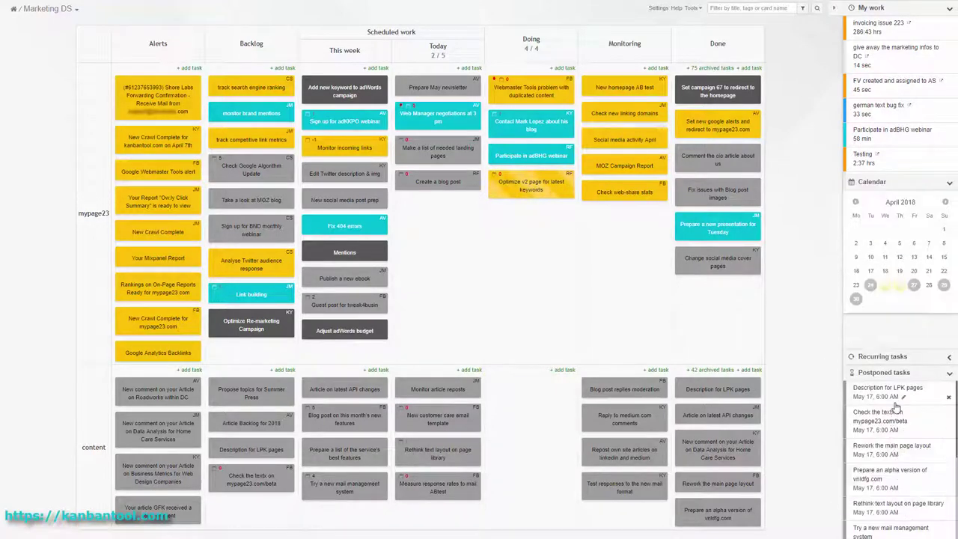
scroll(895, 449, "down", 4)
scroll(895, 481, "down", 1)
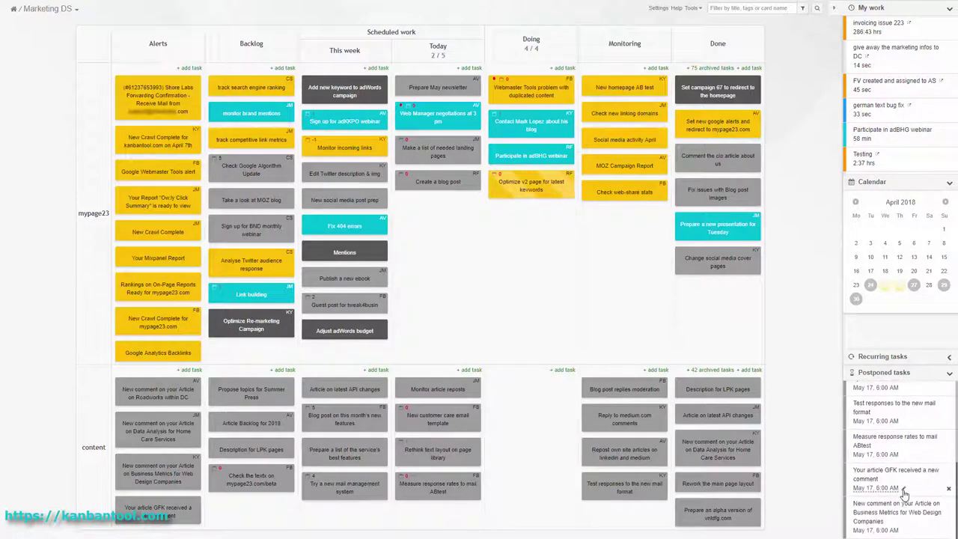
left_click(904, 489)
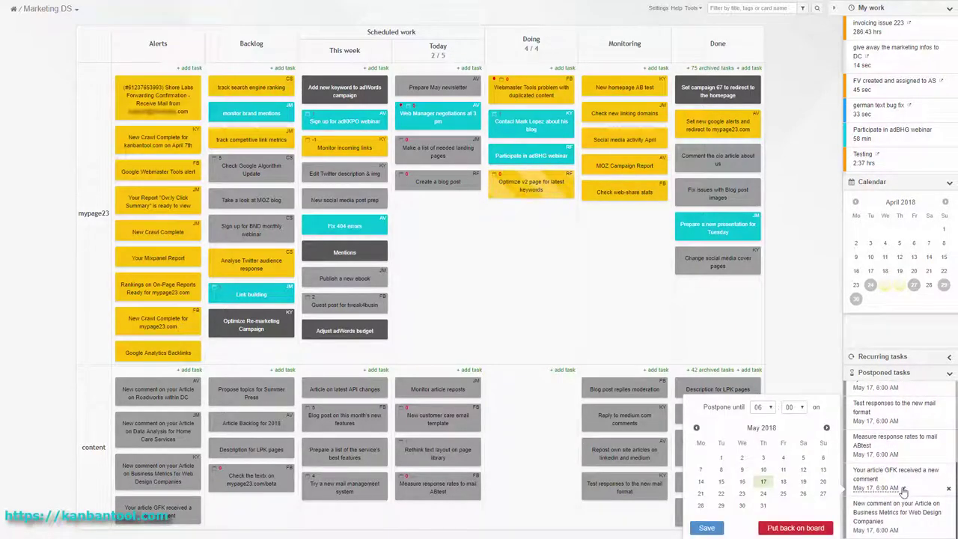
left_click(686, 293)
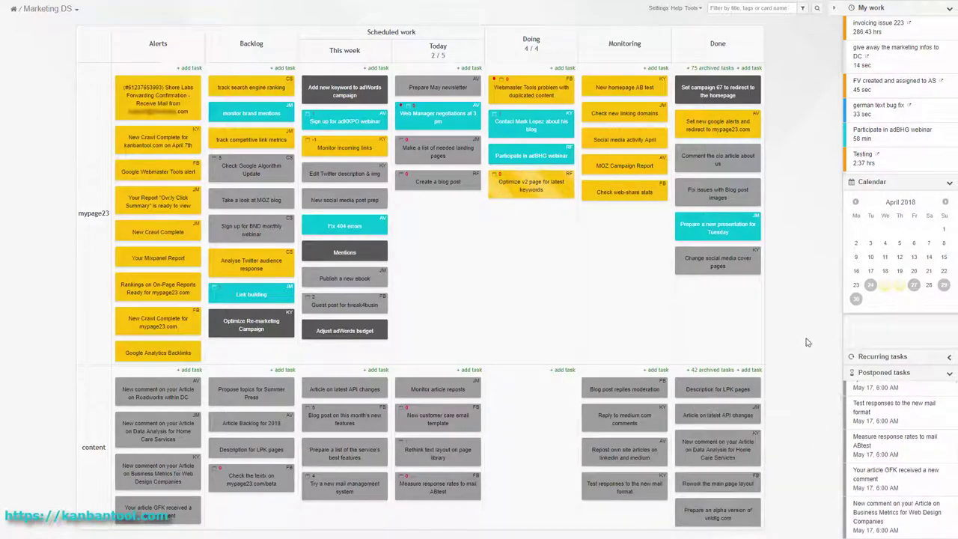
Step: Add the new campaign task checklist template to the 'Make a list of needed landing pages' card
left_click(473, 154)
left_click(620, 50)
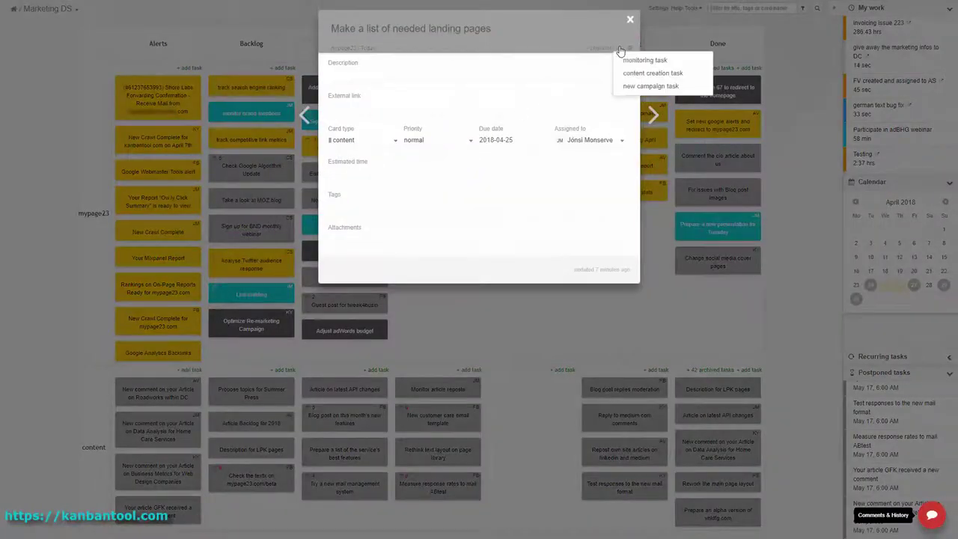
left_click(637, 90)
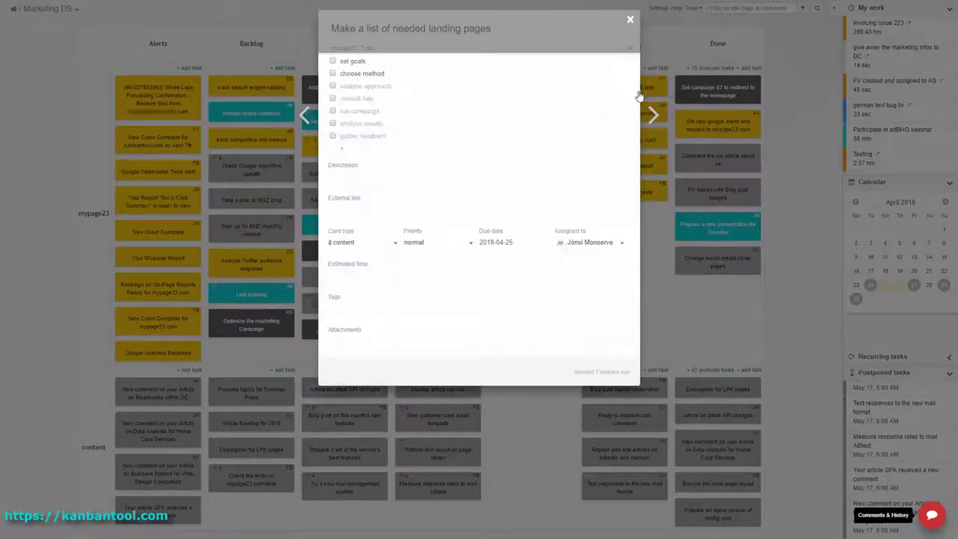
left_click(732, 78)
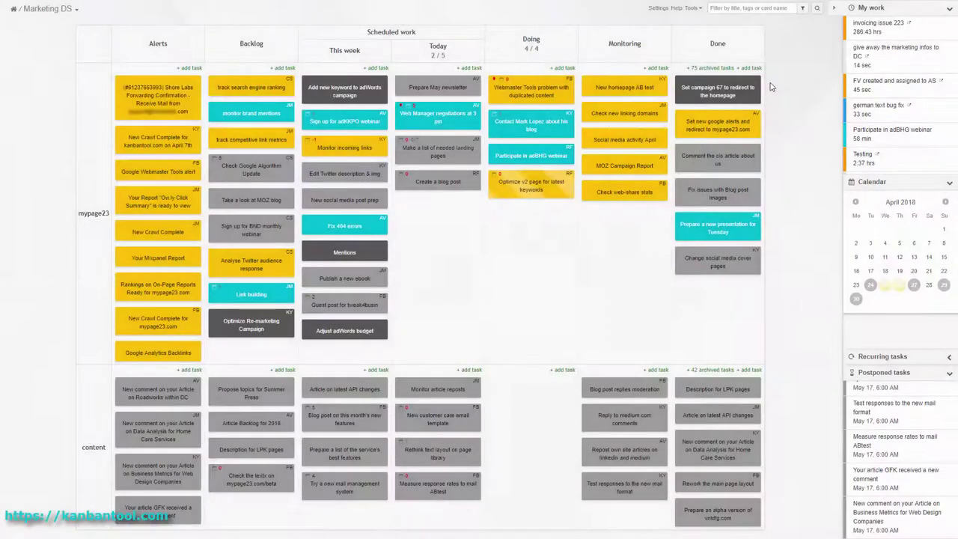
Step: Add a checklist template to the 'New social media post prep' card and close it
left_click(348, 196)
left_click(620, 48)
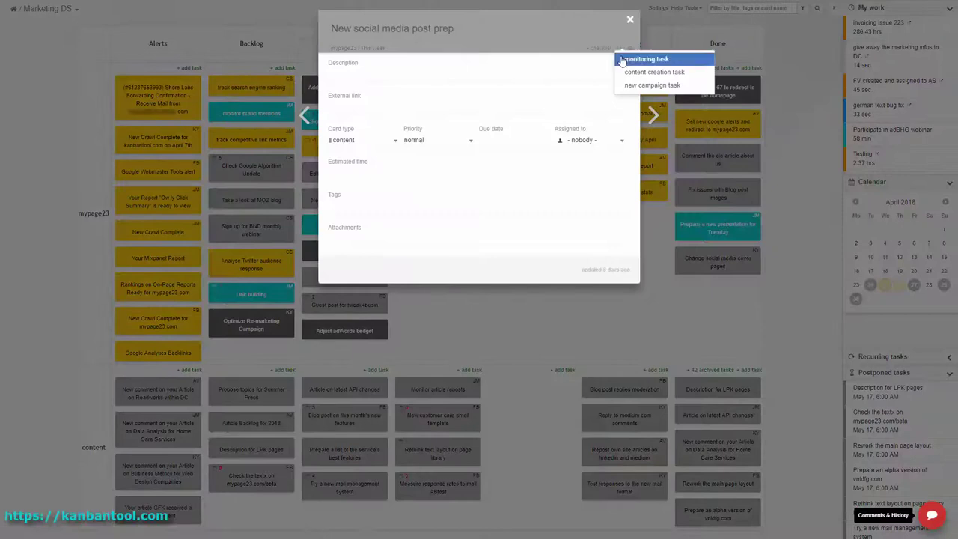
left_click(627, 77)
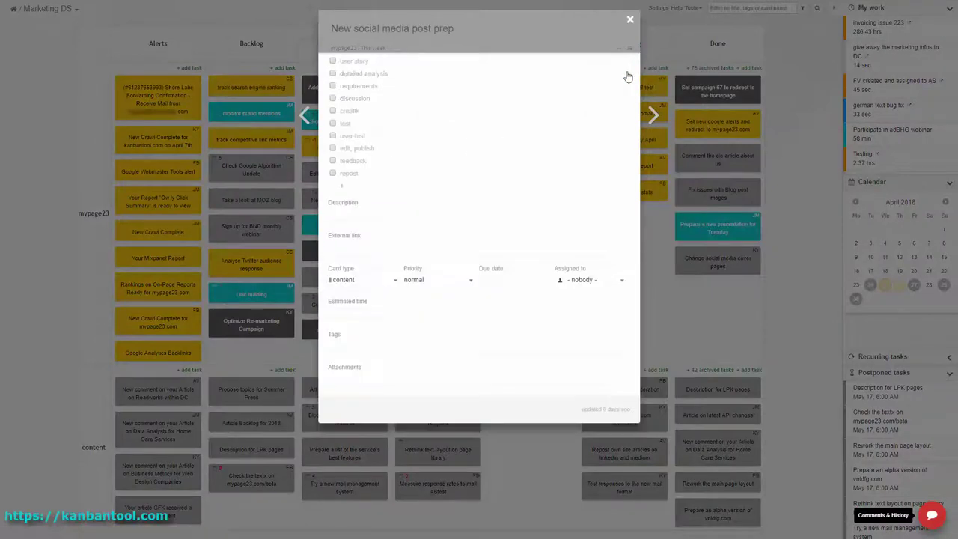
left_click(691, 297)
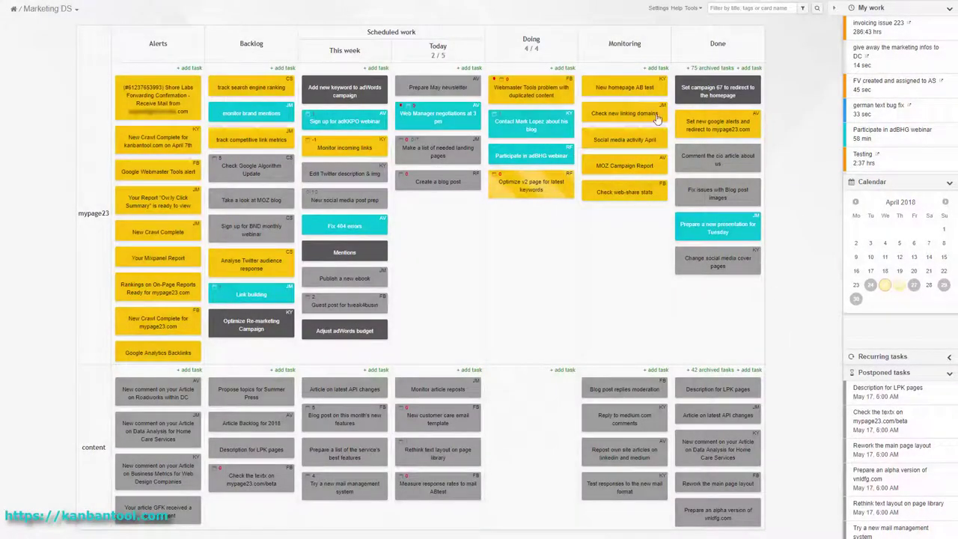
Step: Collapse the Monitoring and Done columns and the content swimlane
left_click(618, 57)
left_click(659, 47)
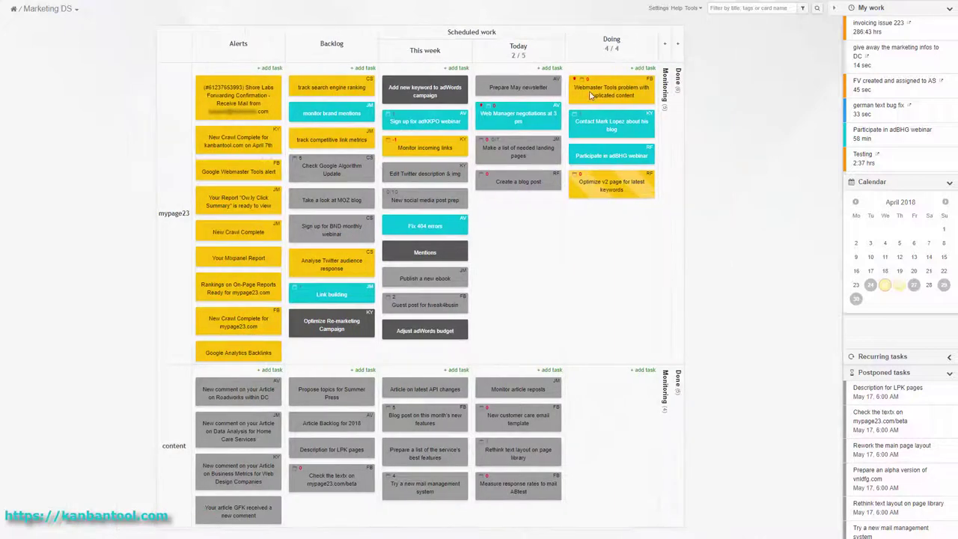
left_click(174, 445)
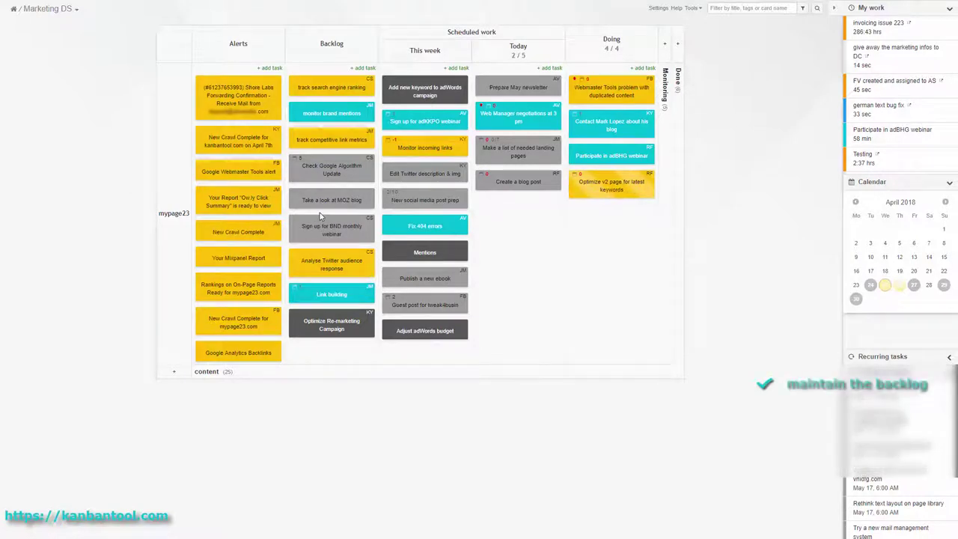
Step: Create high-priority, assigned card 'New campaign for the end of this week!' at the top of mypage23 Backlog
double_click(316, 348)
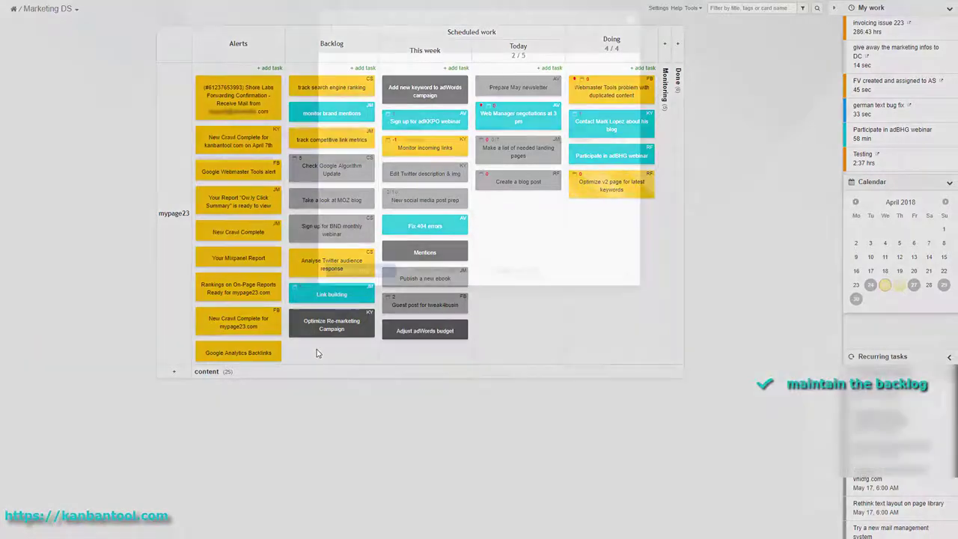
type("New campaign for the end of this week")
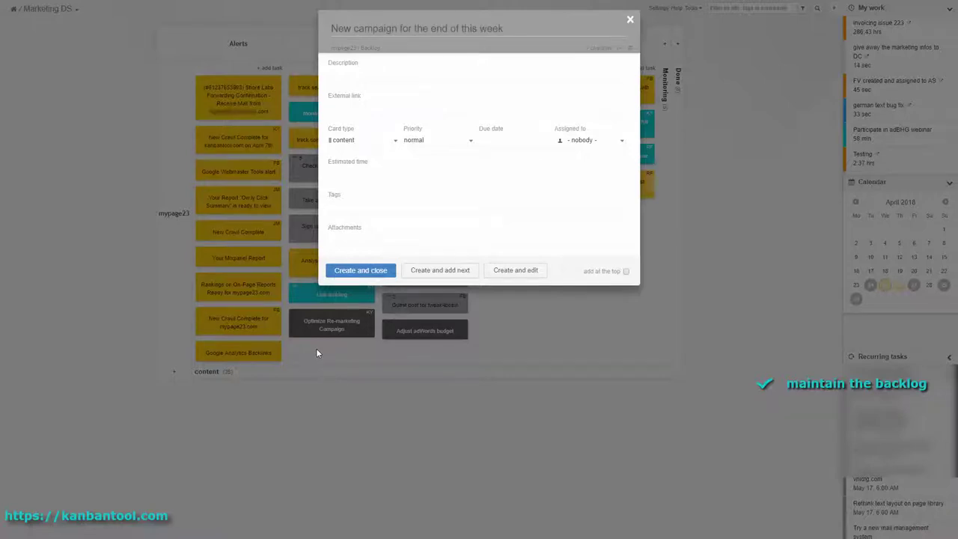
left_click(431, 140)
left_click(427, 160)
left_click(591, 140)
left_click(607, 202)
left_click(361, 271)
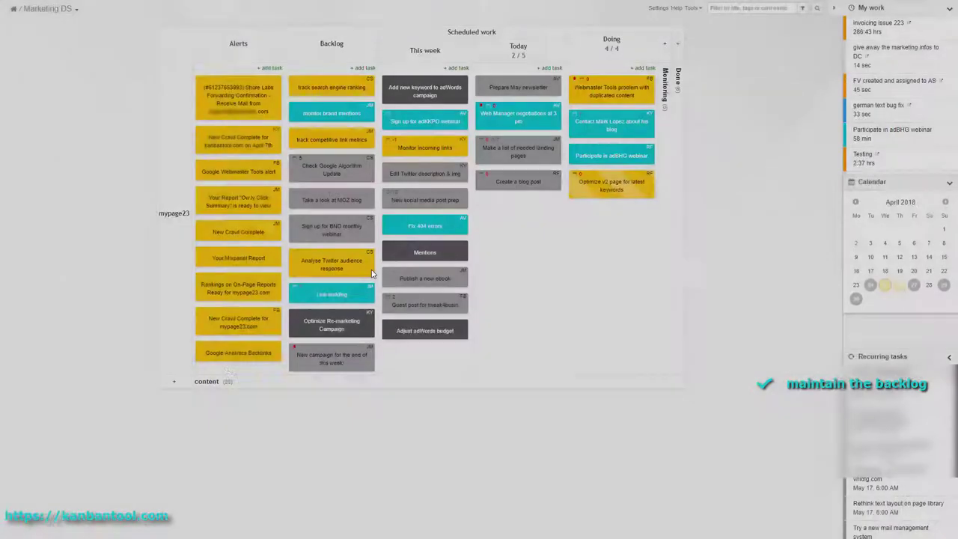
left_click_drag(332, 359, 336, 79)
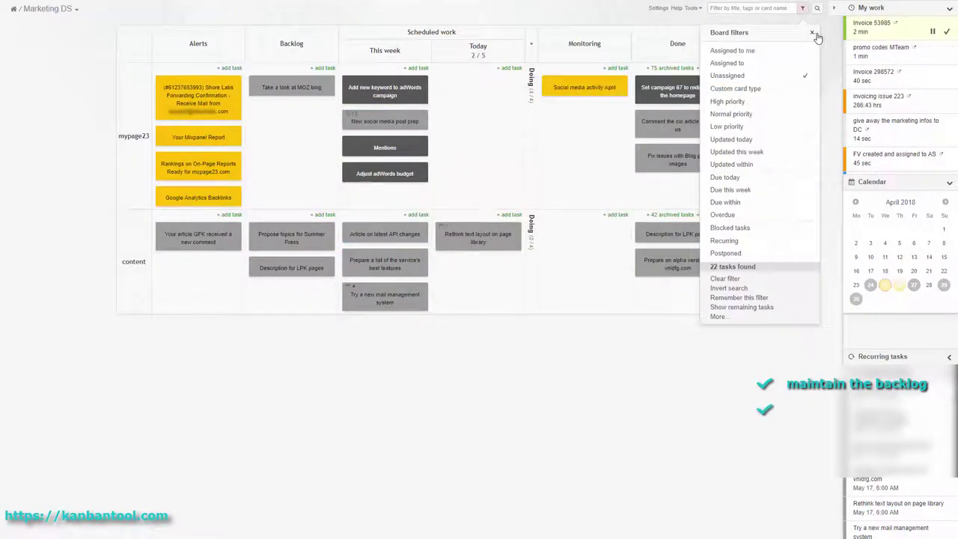
Step: Clear the unassigned-task filter in the Board filters panel and close the panel
left_click(812, 34)
left_click(802, 8)
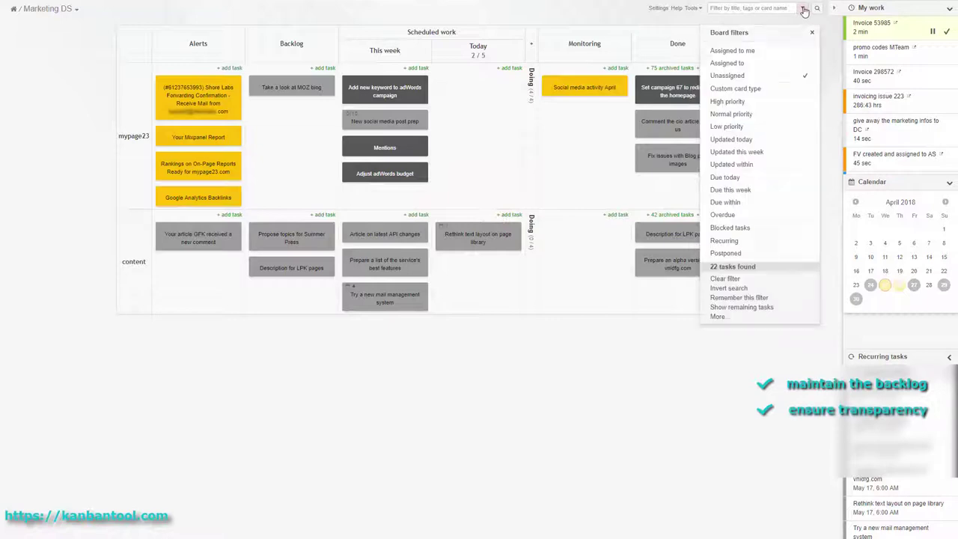
left_click(753, 280)
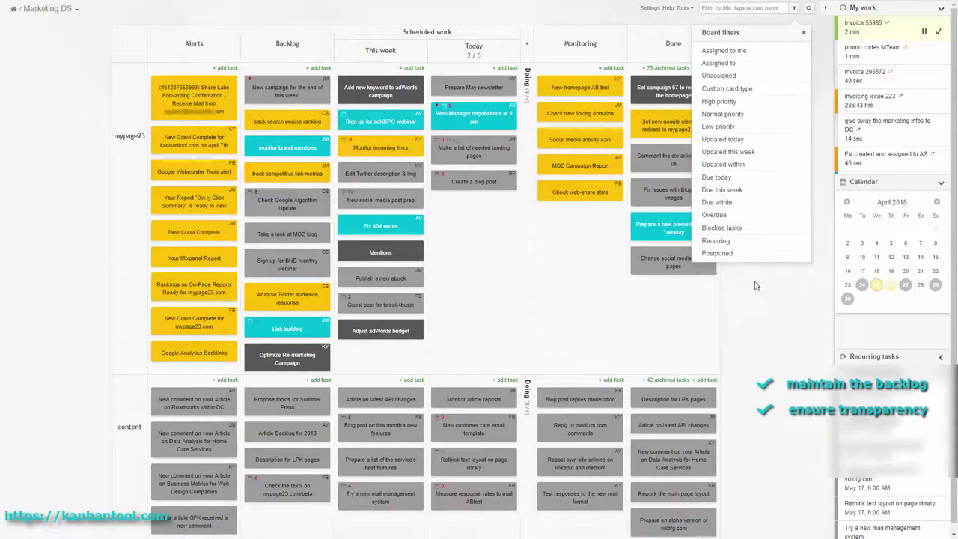
left_click(803, 34)
left_click(14, 9)
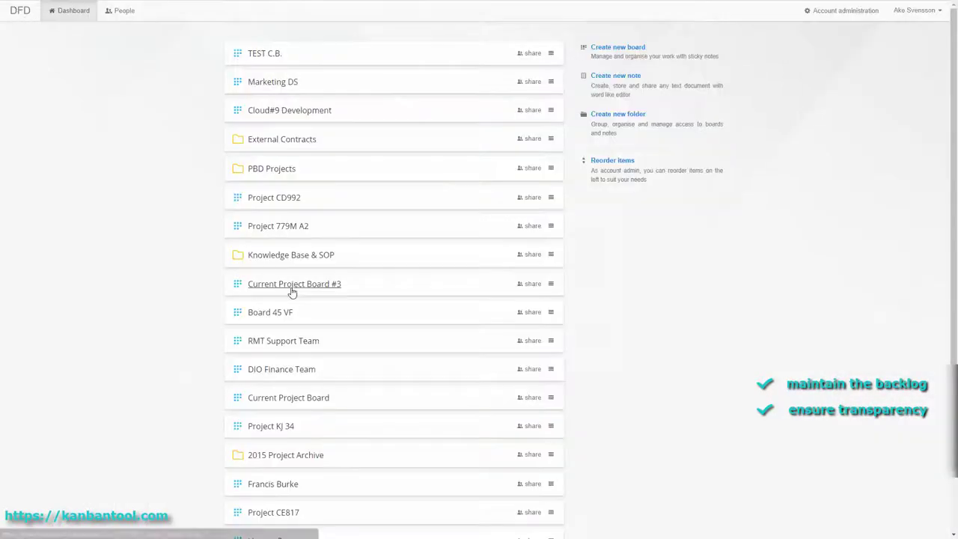
left_click(321, 292)
left_click(835, 9)
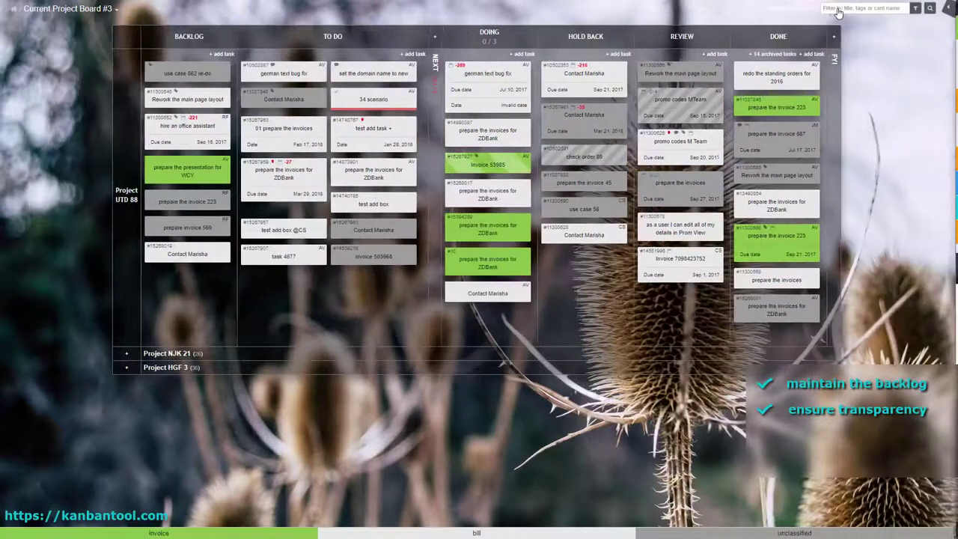
left_click(307, 352)
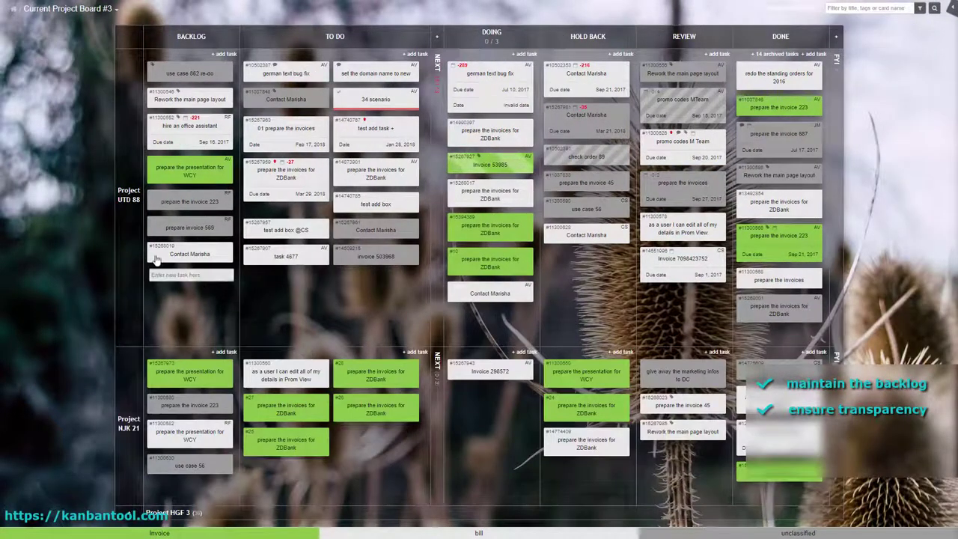
left_click(133, 241)
left_click(149, 230)
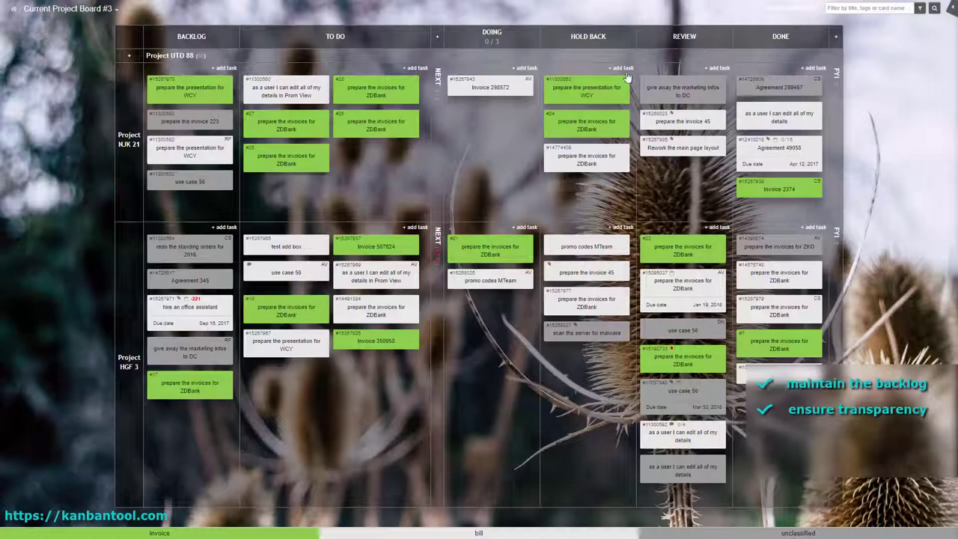
left_click(921, 10)
left_click(876, 89)
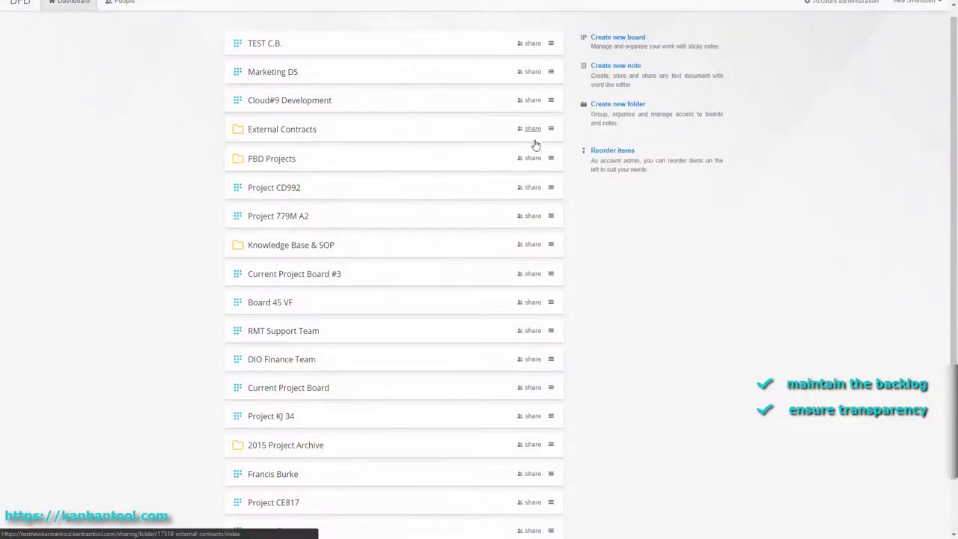
scroll(535, 145, "up", 1)
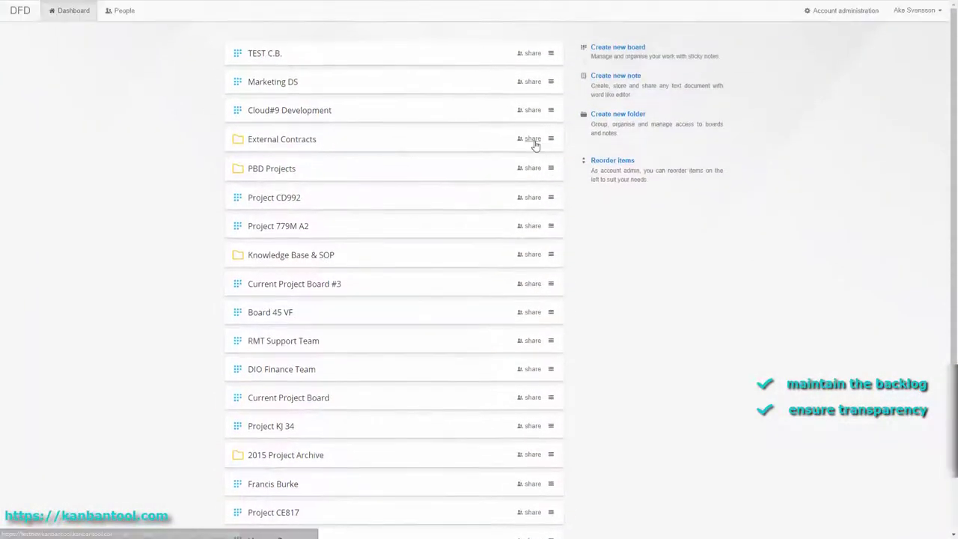
left_click(533, 255)
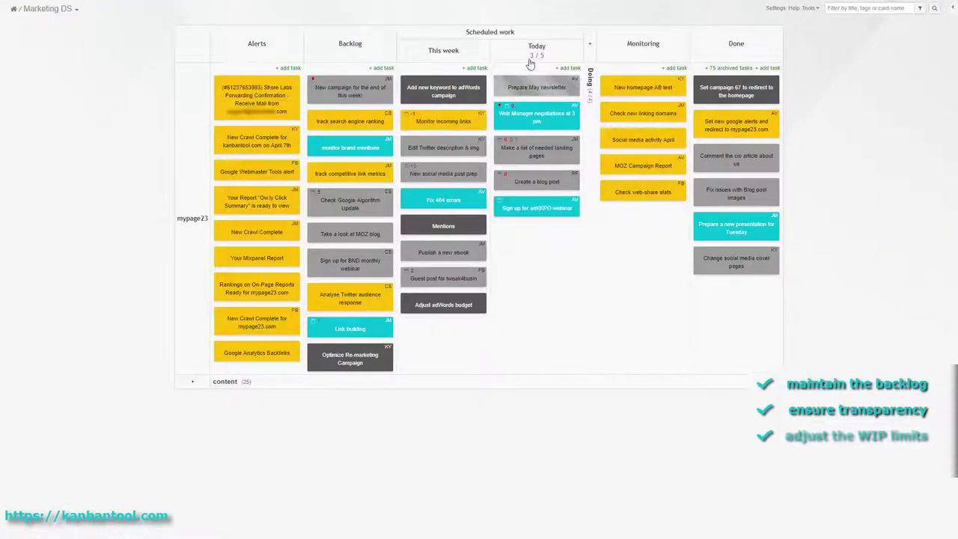
Step: Move Fix 404 errors and the google alerts card into Today, then assign a content card to a team member
left_click_drag(443, 200, 533, 244)
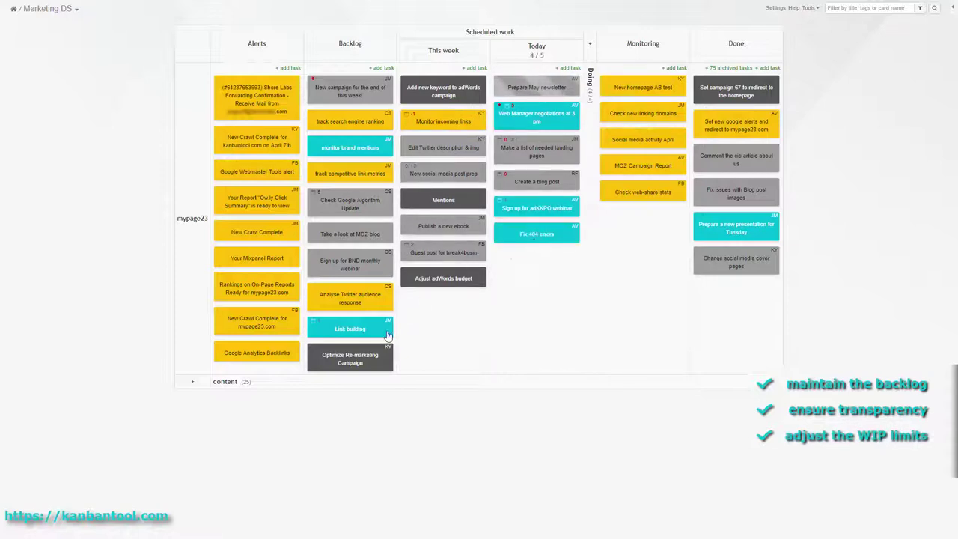
left_click_drag(736, 140, 558, 275)
left_click(498, 381)
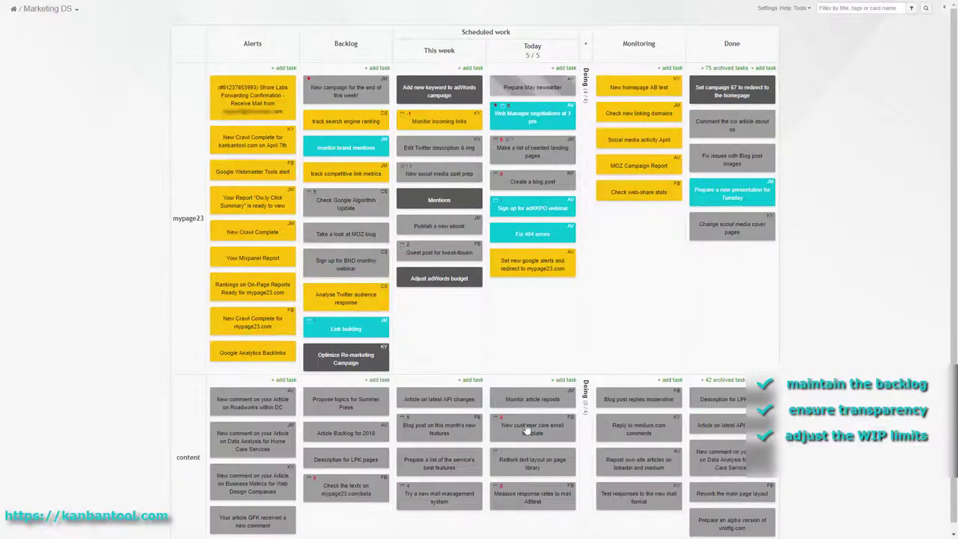
right_click(531, 427)
mouse_move(630, 500)
left_click(681, 445)
Step: Move Mentions to Monitoring, and Optimize v2 page and Prepare May newsletter to Done
left_click_drag(439, 199, 670, 217)
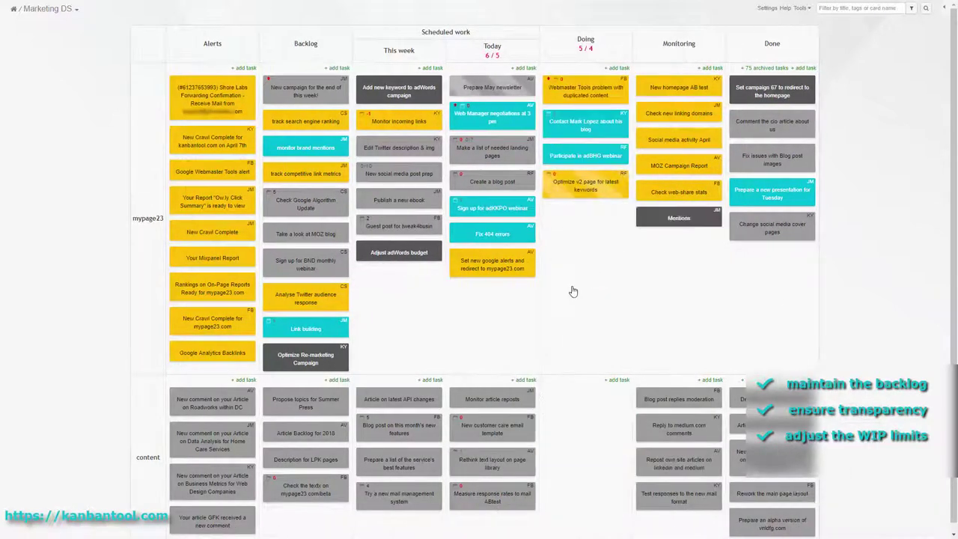
left_click_drag(586, 188, 734, 314)
right_click(557, 157)
left_click(561, 192)
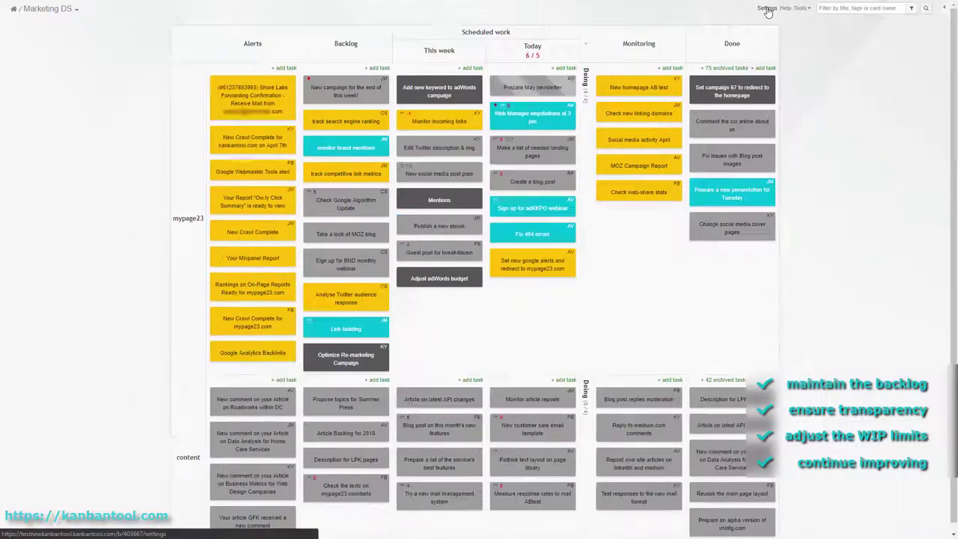
Step: Open board Analytics from Settings and view the Cumulative Flow chart for 11–25 April
left_click(776, 9)
left_click(789, 38)
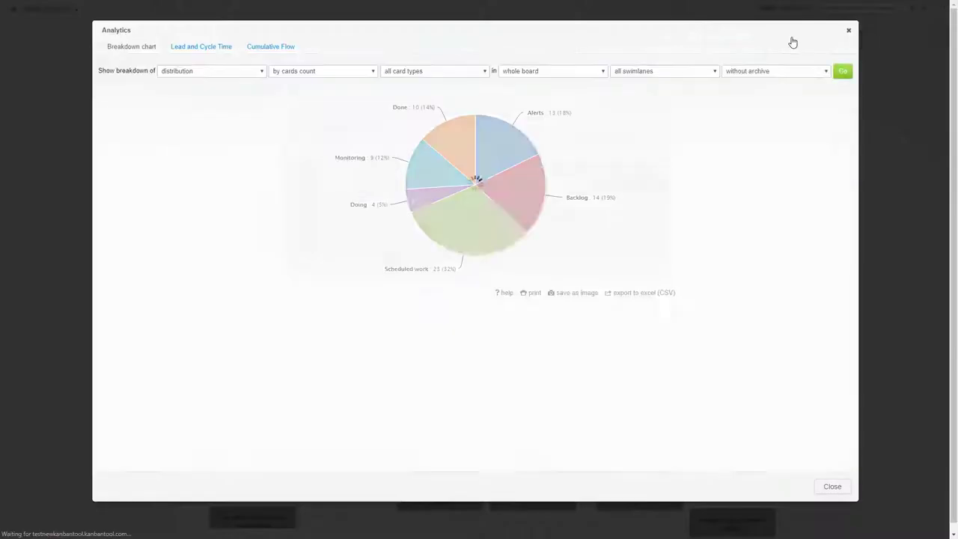
left_click(273, 47)
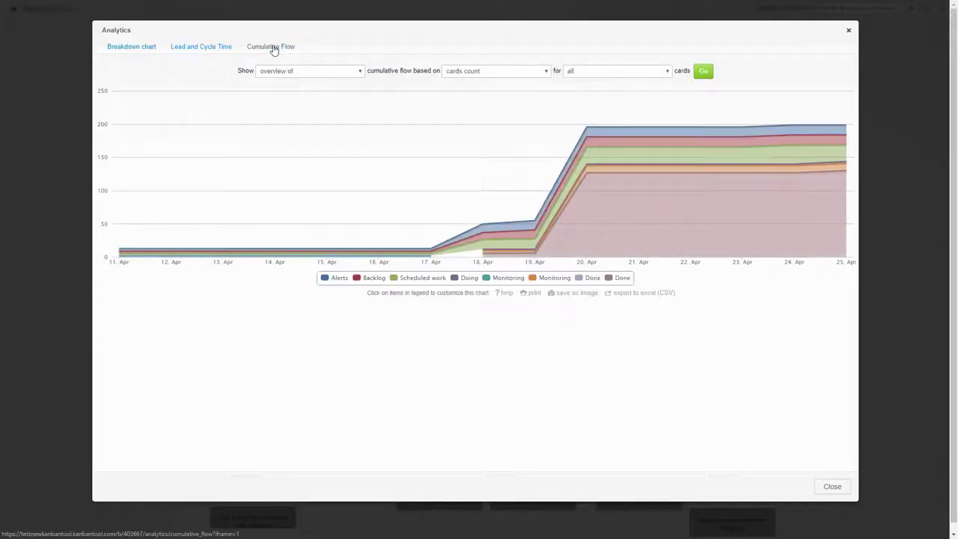